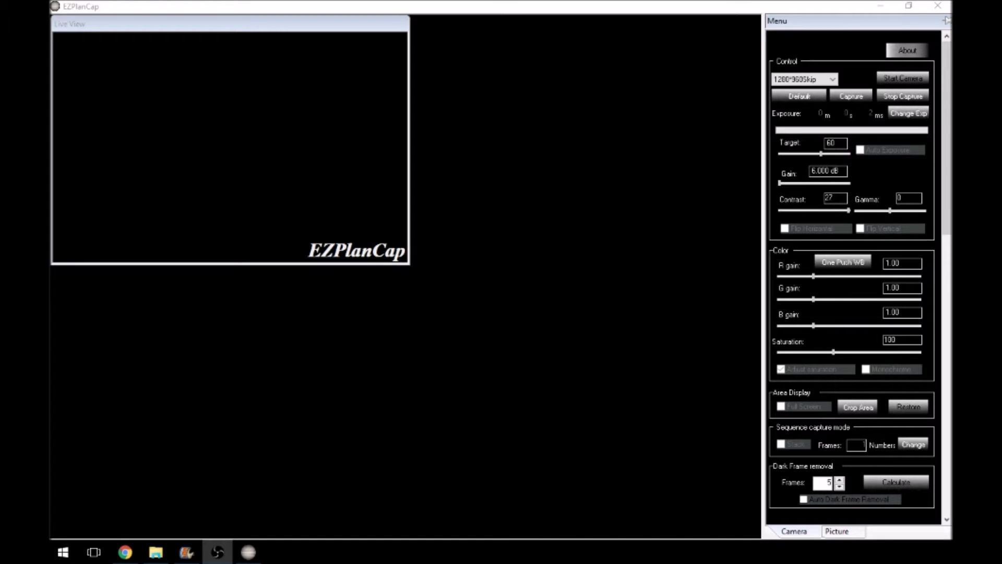
Look over the available capture resolutions, leaving the setting unchanged
click(804, 79)
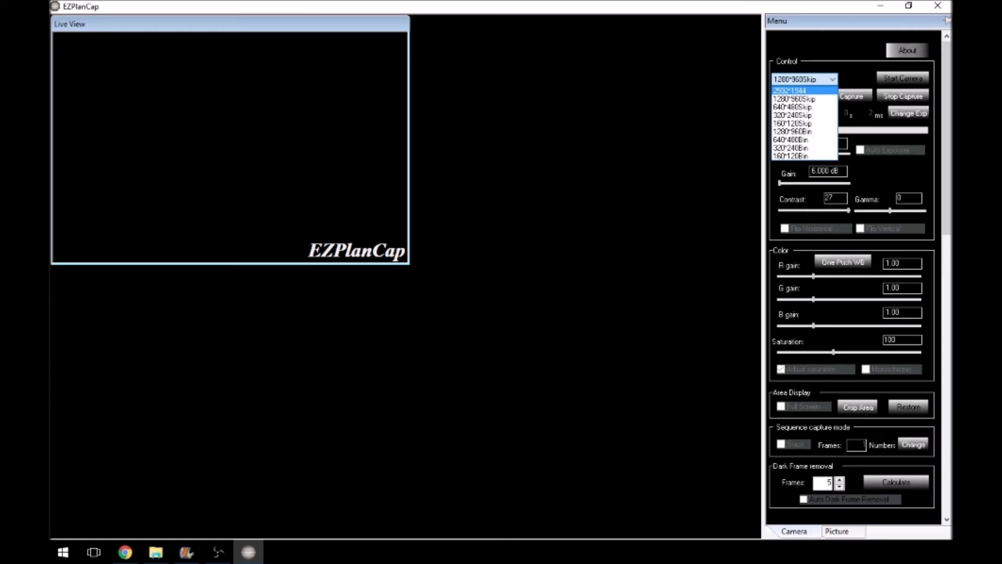
key(Escape)
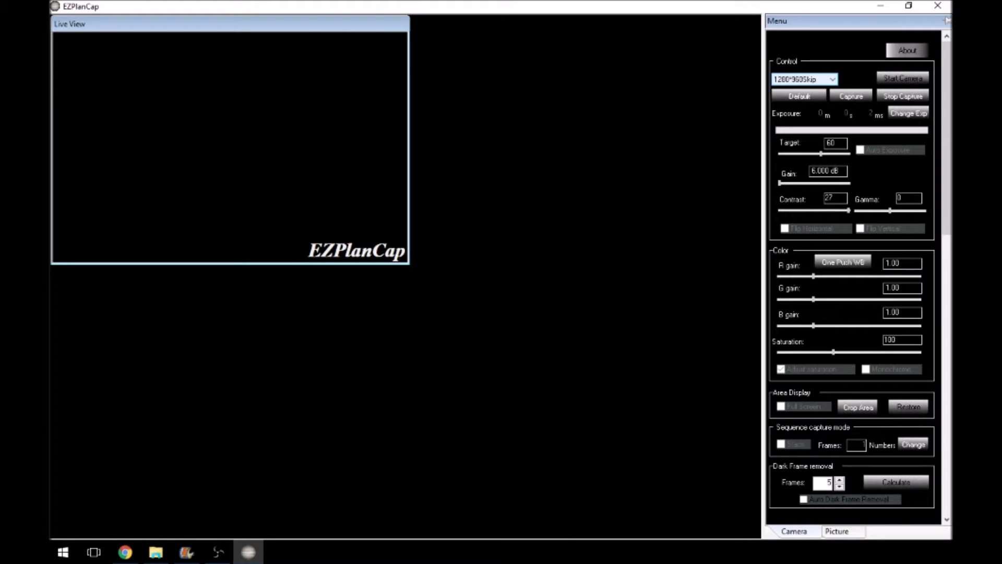
key(Tab)
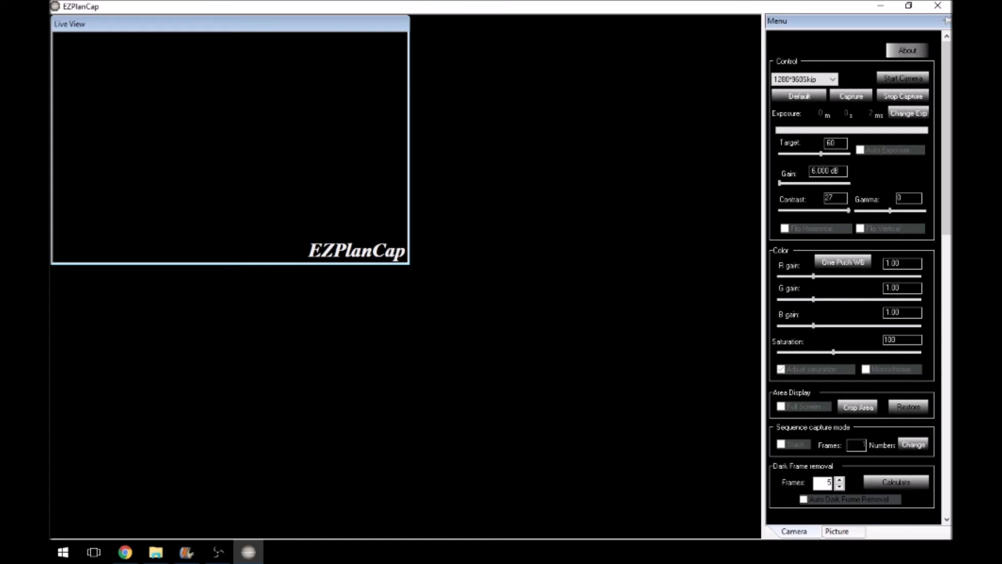
Keep Dark Frame removal at 5 frames and enable Auto Dark Frame Removal
key(shift+Home)
click(803, 499)
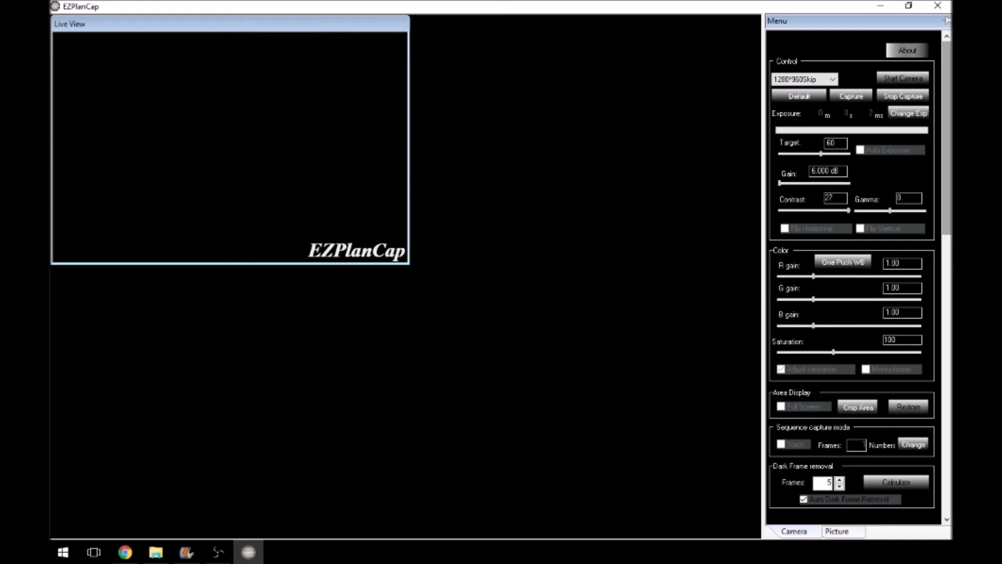
scroll(856, 269, down, 3)
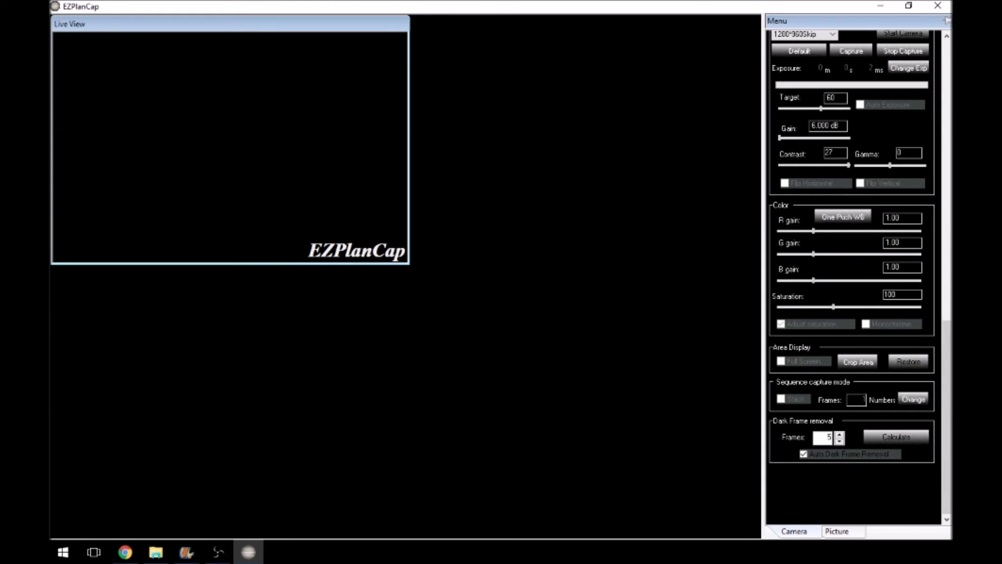
In picture saving, keep file name TS and tif format, and select the whole save path
click(836, 530)
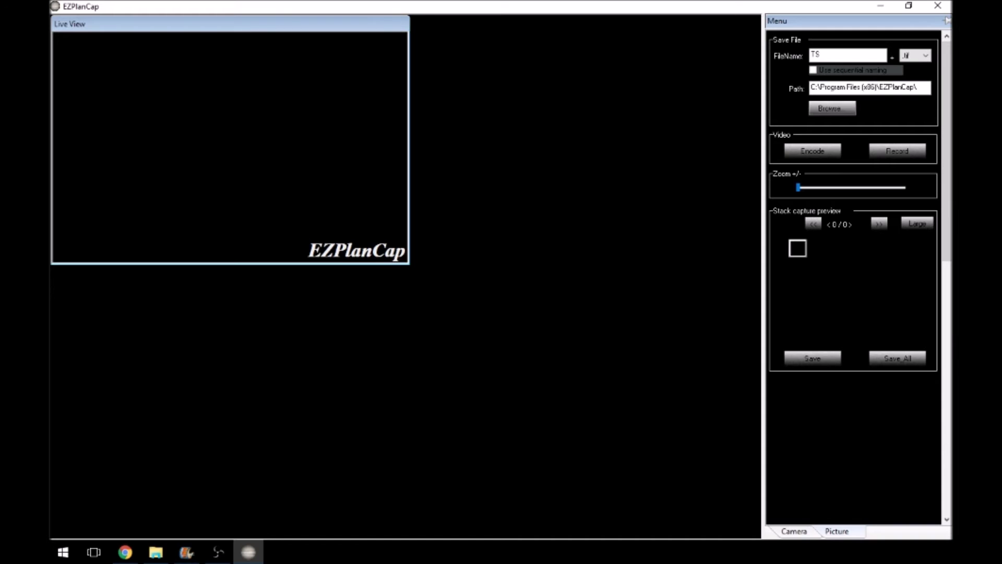
click(820, 55)
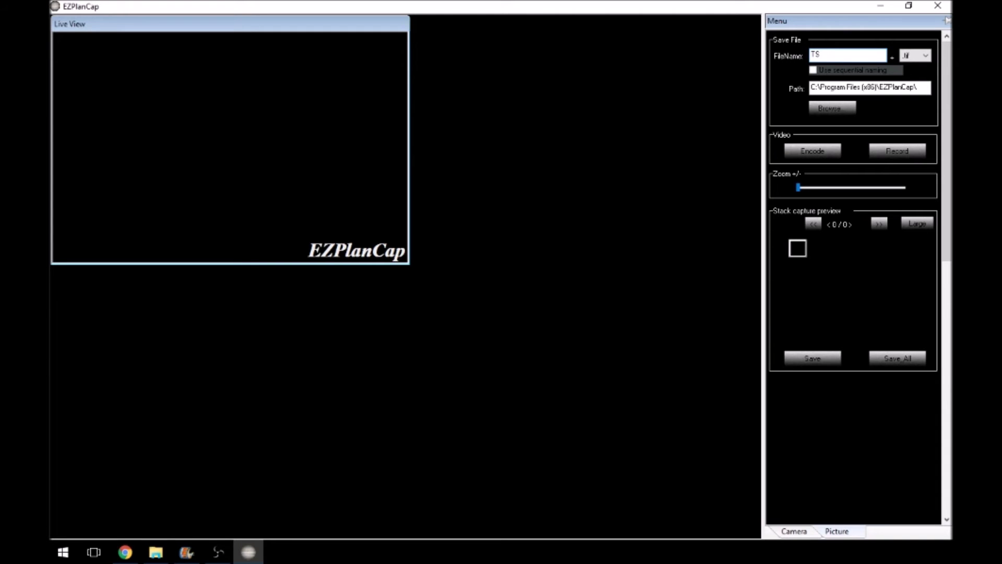
key(Tab)
key(alt+Down)
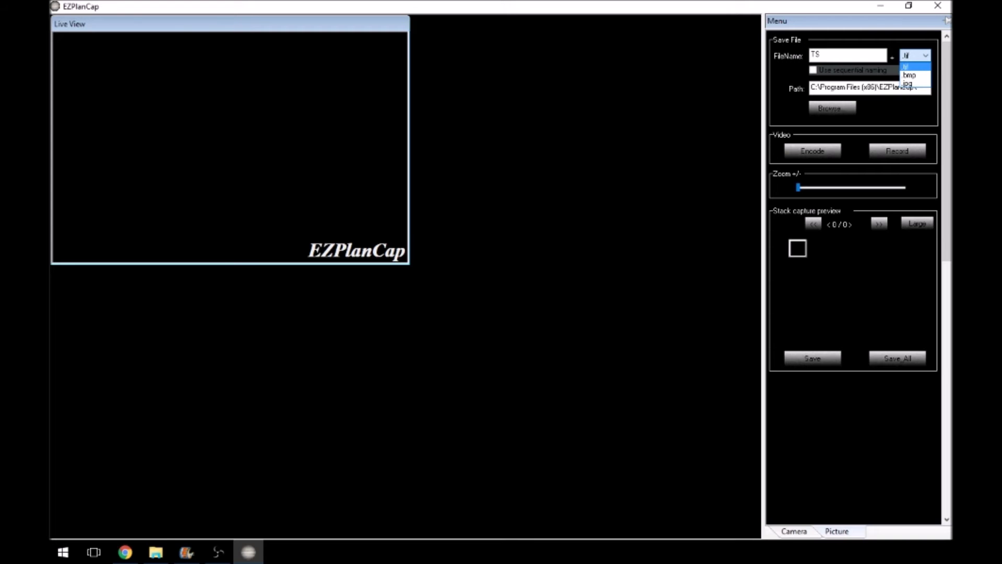
key(Down)
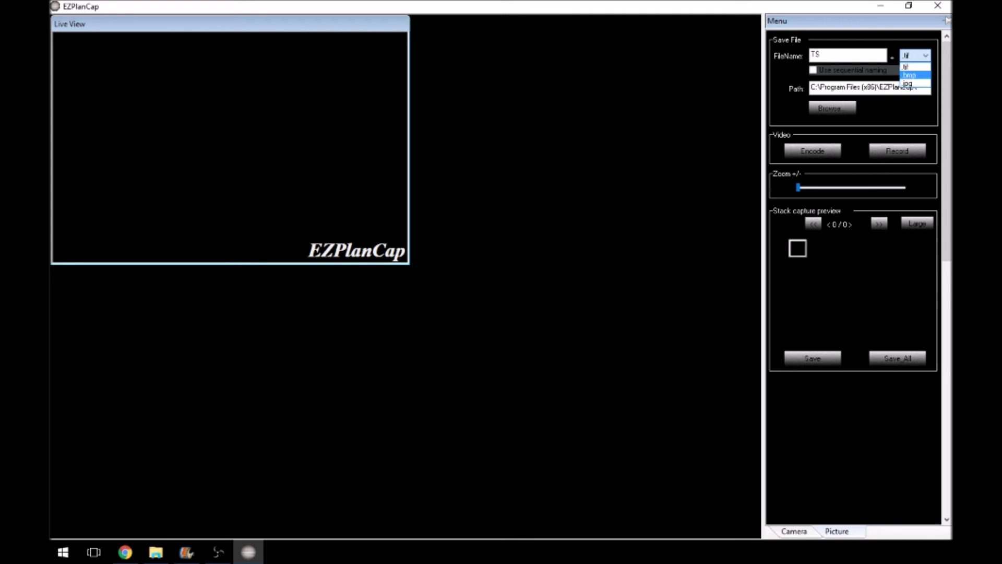
key(Down)
key(Escape)
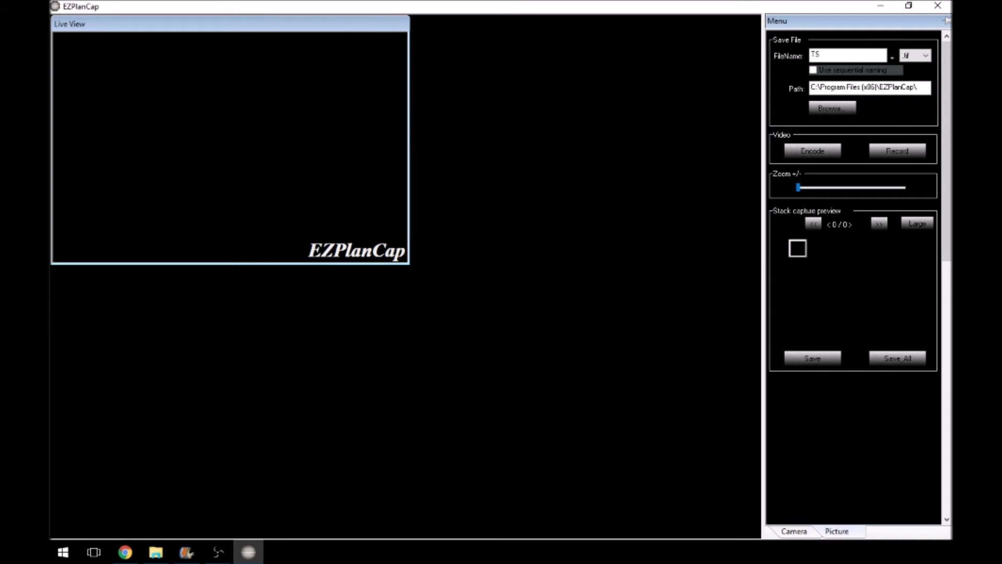
key(ctrl+a)
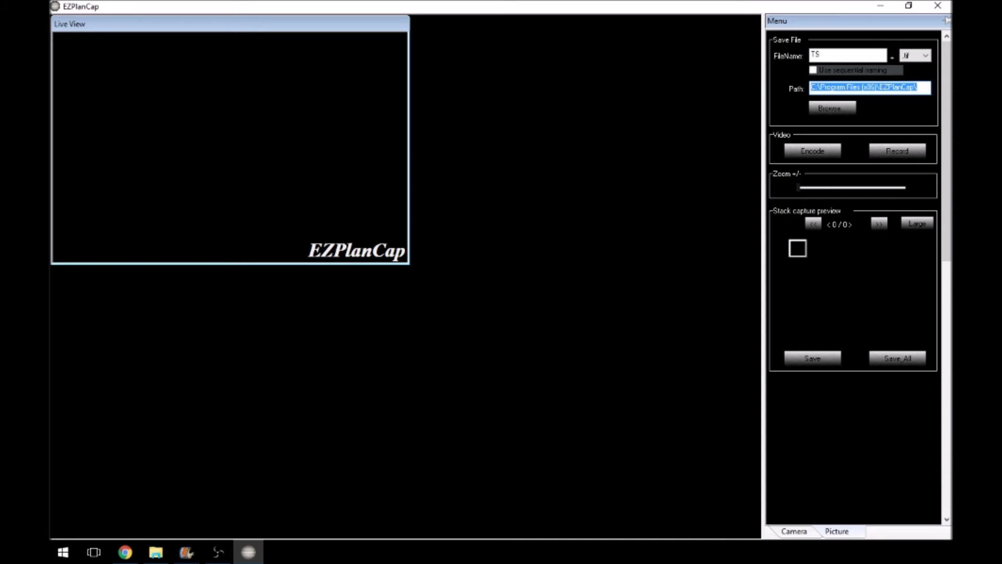
key(Tab)
key(Right)
key(Right)
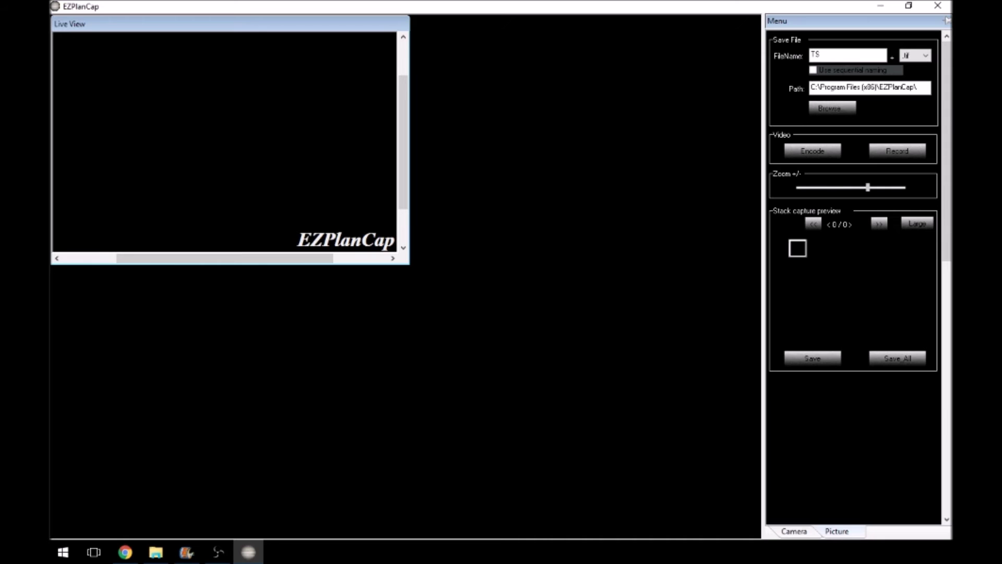
key(Left)
key(Right)
key(Right)
key(Left)
key(Left)
key(Left)
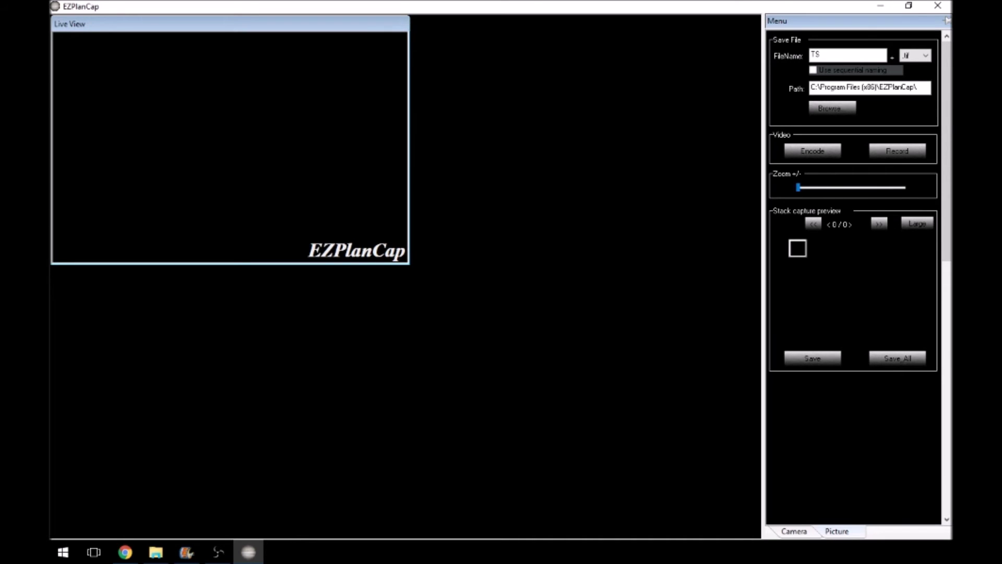
key(Right)
key(End)
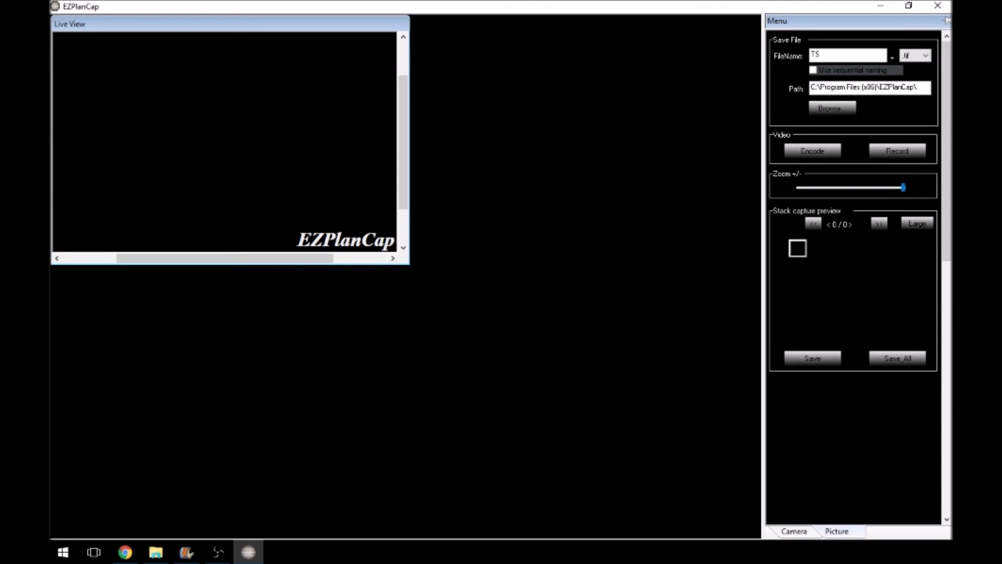
key(Left)
key(Left)
key(Left)
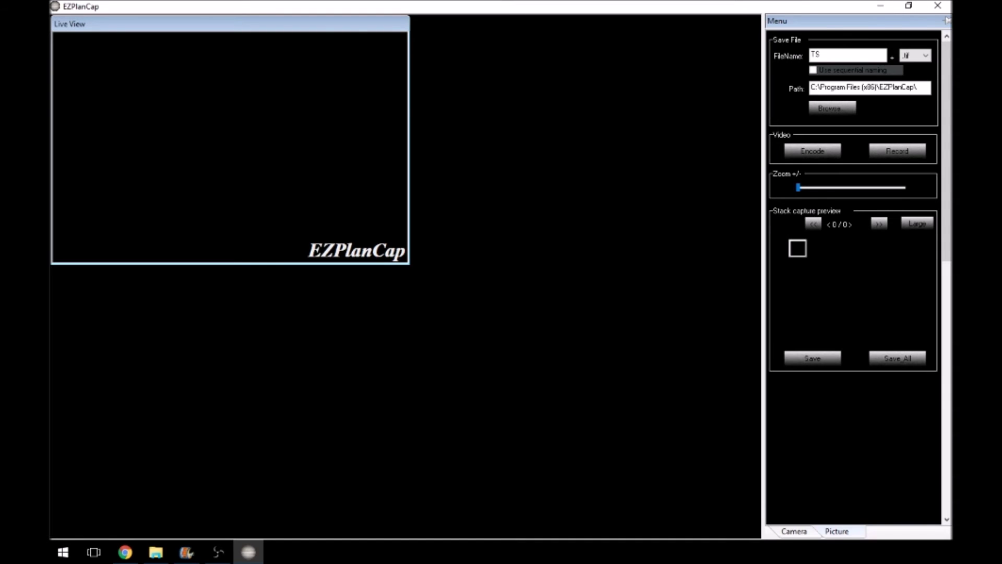
click(793, 530)
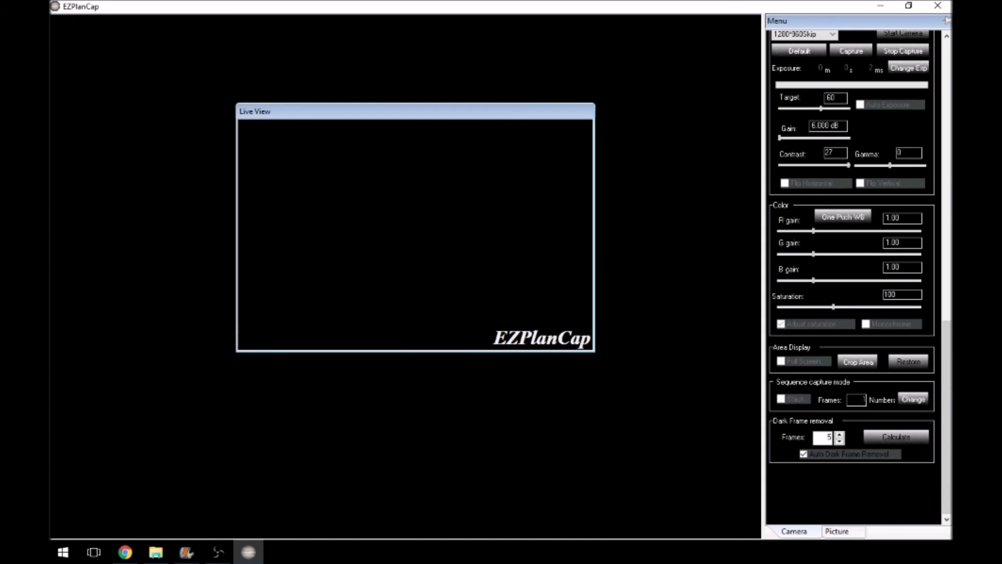
Scroll the Menu panel to the top and open the resolution list, highlighting 2592*1944
scroll(851, 261, up, 1)
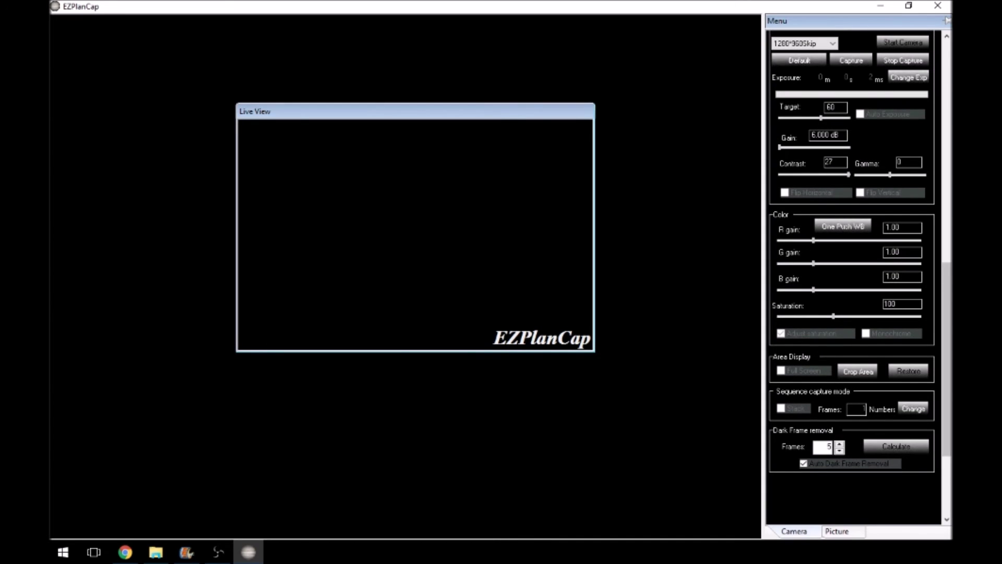
scroll(851, 260, up, 3)
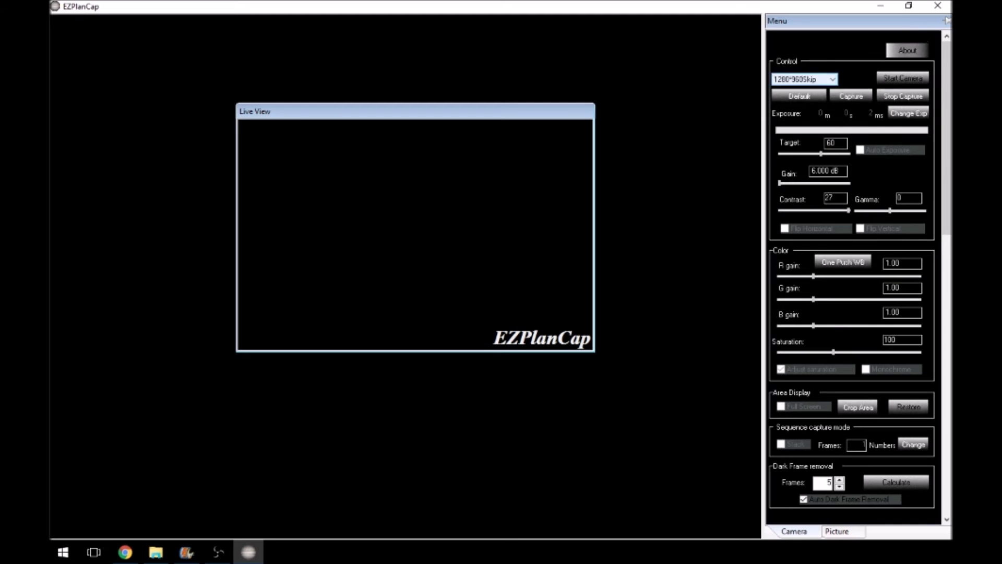
key(alt+Down)
key(Down)
key(Up)
key(Escape)
key(alt+Down)
key(Up)
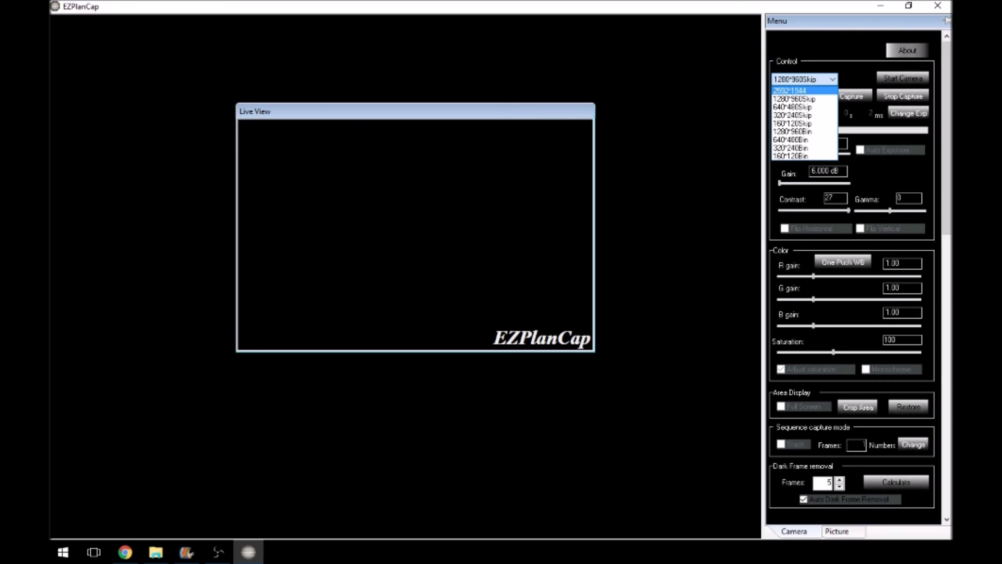
key(Down)
key(Down)
key(Up)
key(Up)
key(Down)
key(Down)
key(Down)
key(Up)
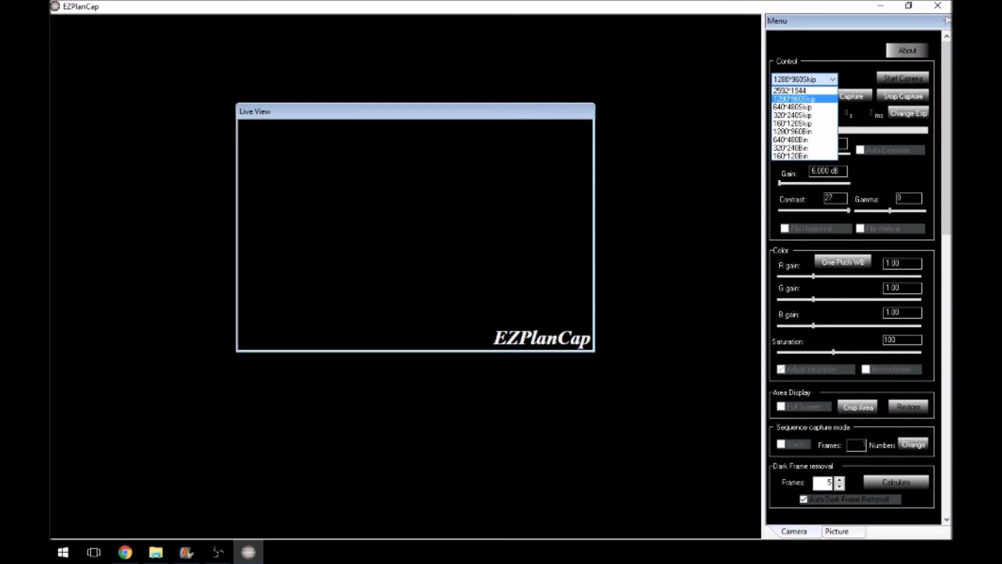
key(Return)
Move the Live View window right and switch the capture resolution to 1280*960Bin
drag(365, 112, 447, 117)
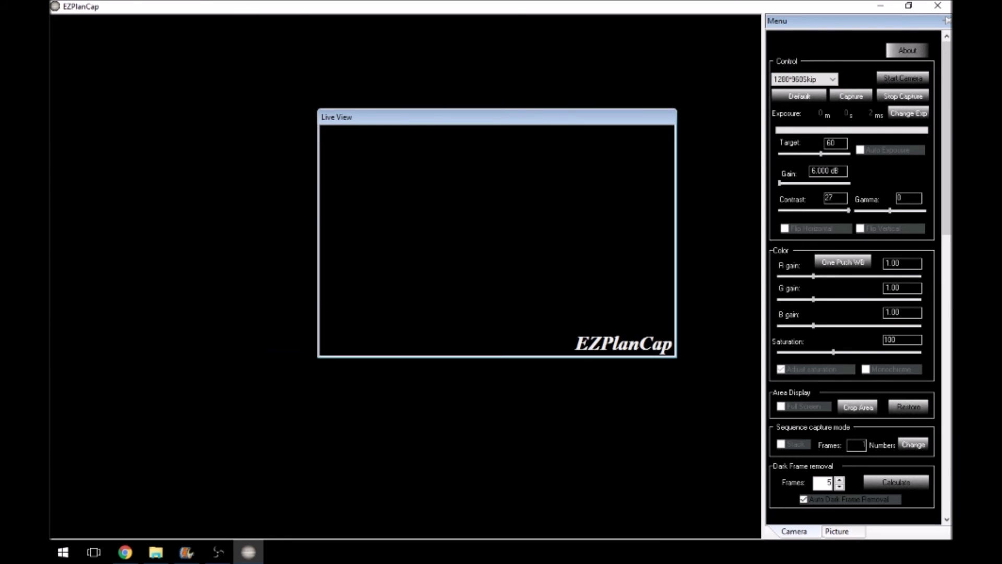
key(alt+Down)
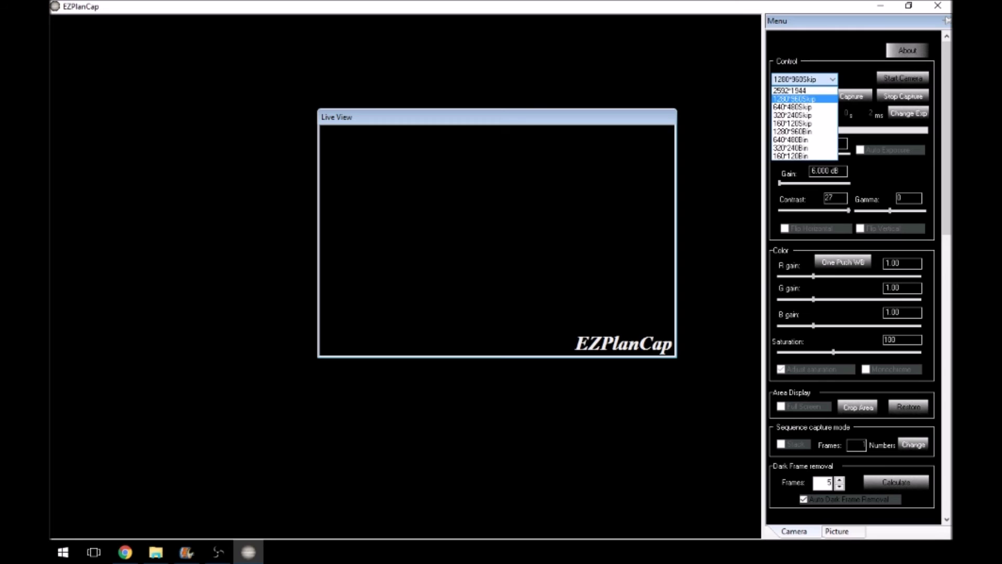
key(Down)
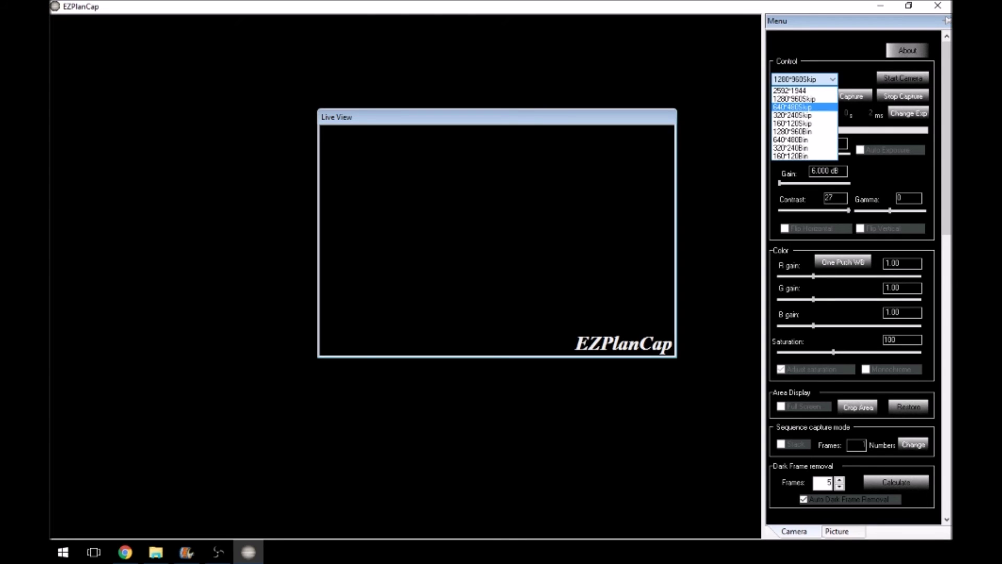
key(Up)
key(Down)
key(Down)
key(Down)
key(Down)
key(Return)
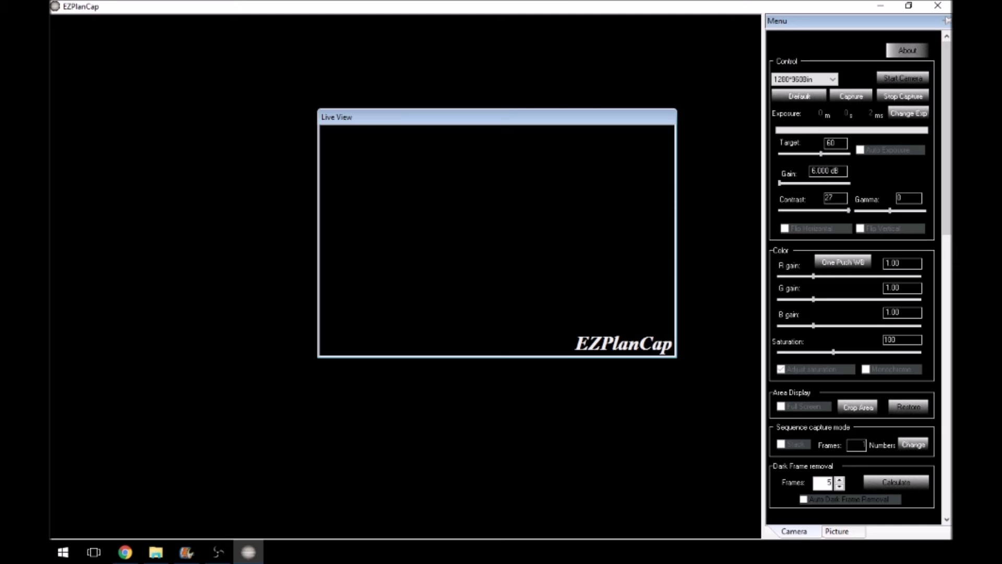
key(alt+Down)
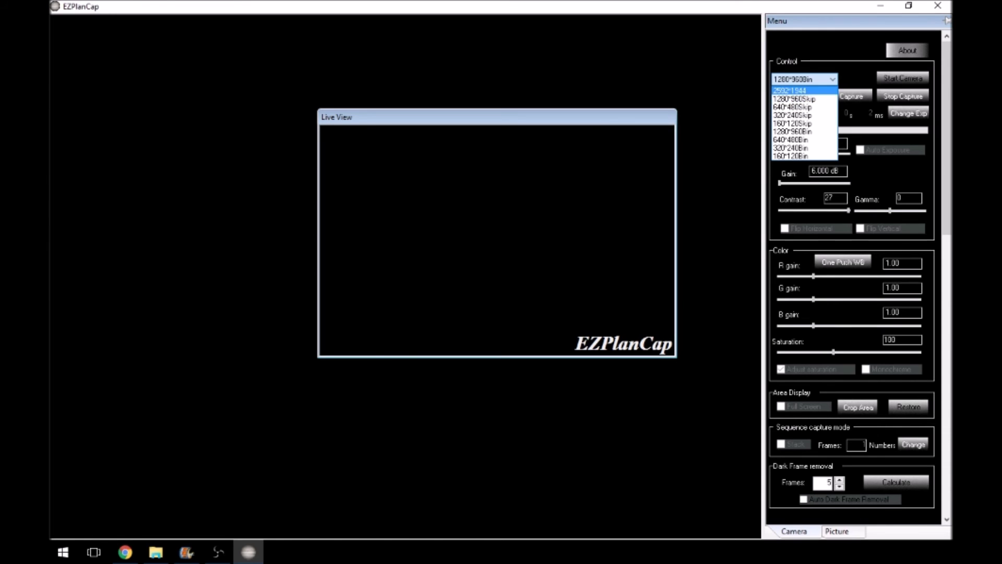
click(793, 99)
Choose 1280*960Skip from the resolution list and close it
click(832, 79)
key(Escape)
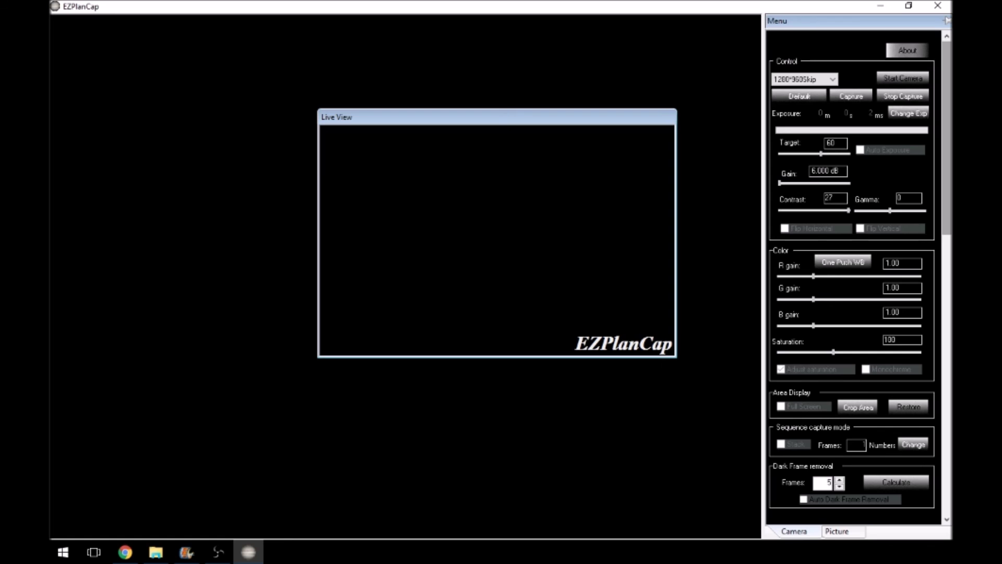
scroll(850, 270, down, 3)
scroll(851, 269, up, 3)
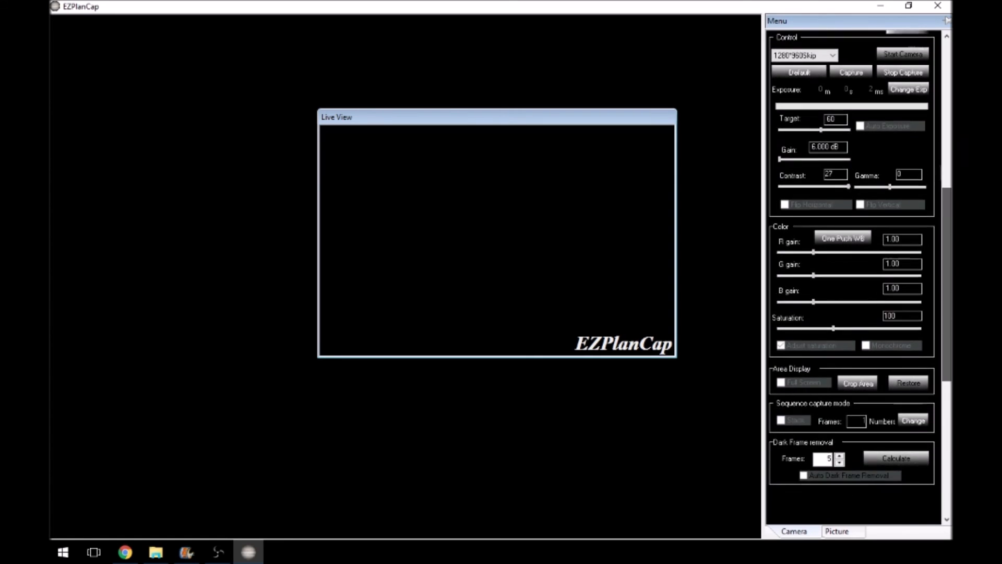